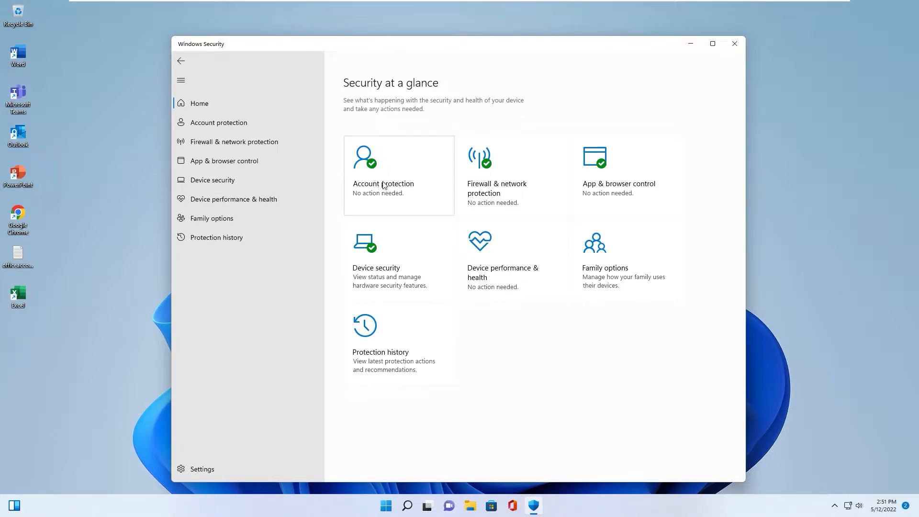
left_click_drag(386, 41, 366, 37)
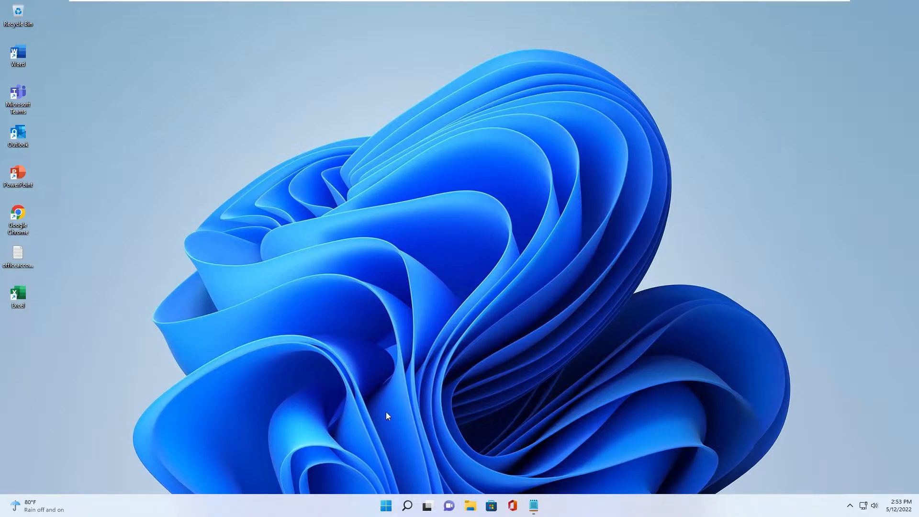
- Open System Configuration by running msconfig
right_click(387, 509)
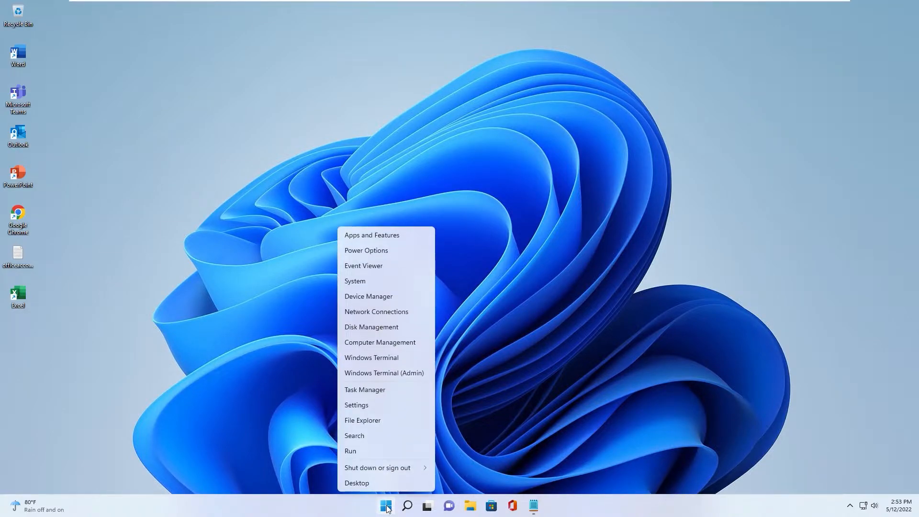
left_click(352, 453)
type("ms")
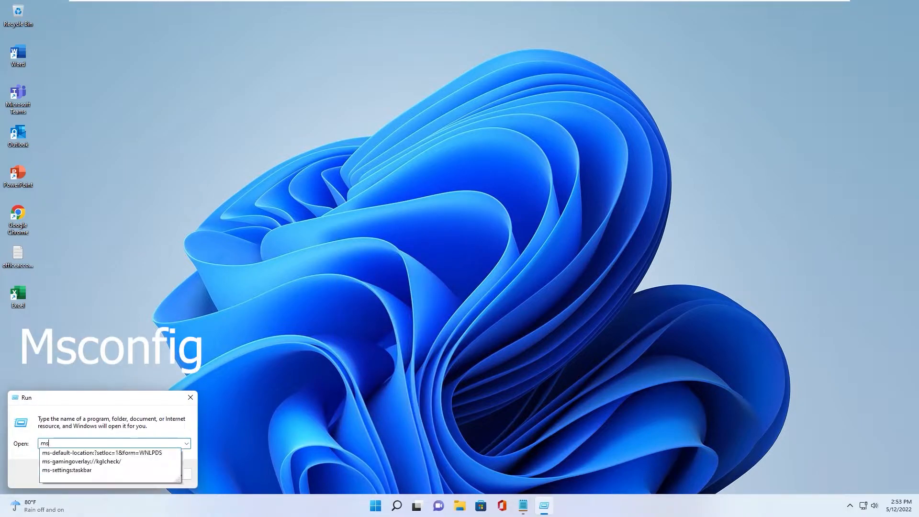
type("config")
left_click(80, 474)
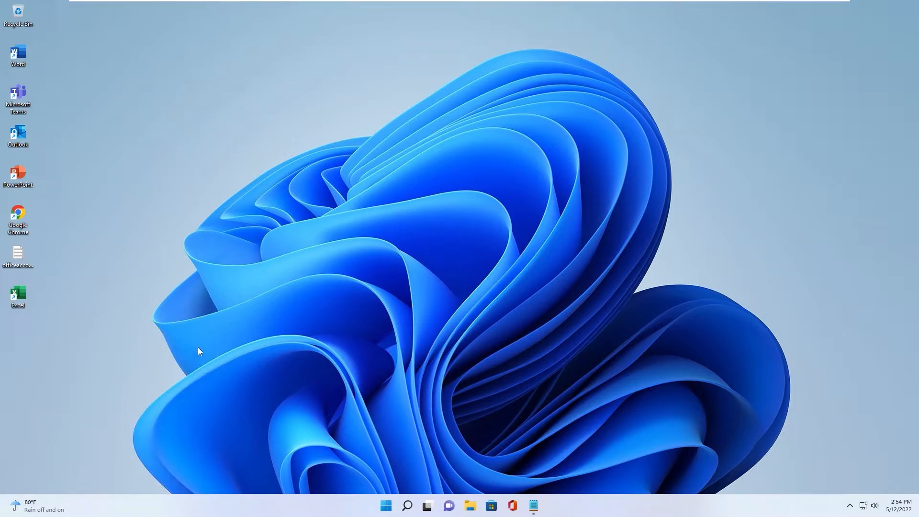
- Enable Safe boot with the Minimal option in the boot settings and restart the computer
left_click(334, 190)
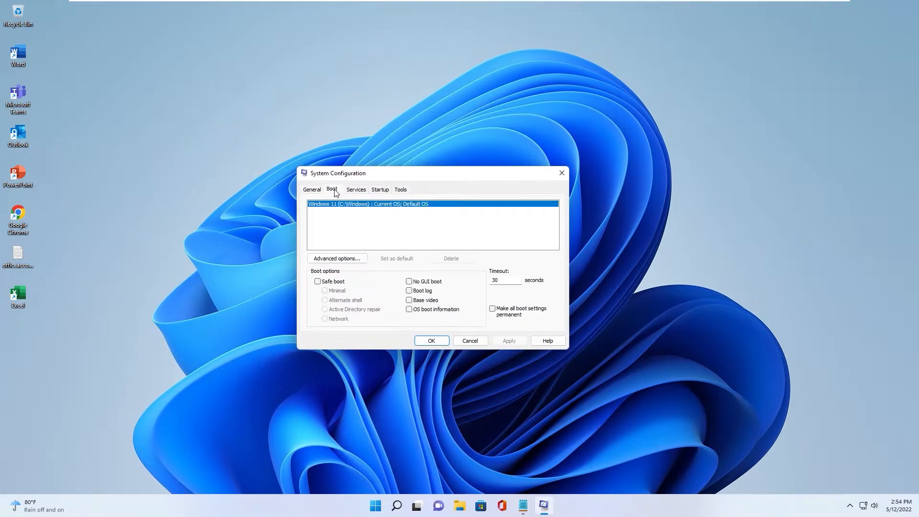
left_click(318, 283)
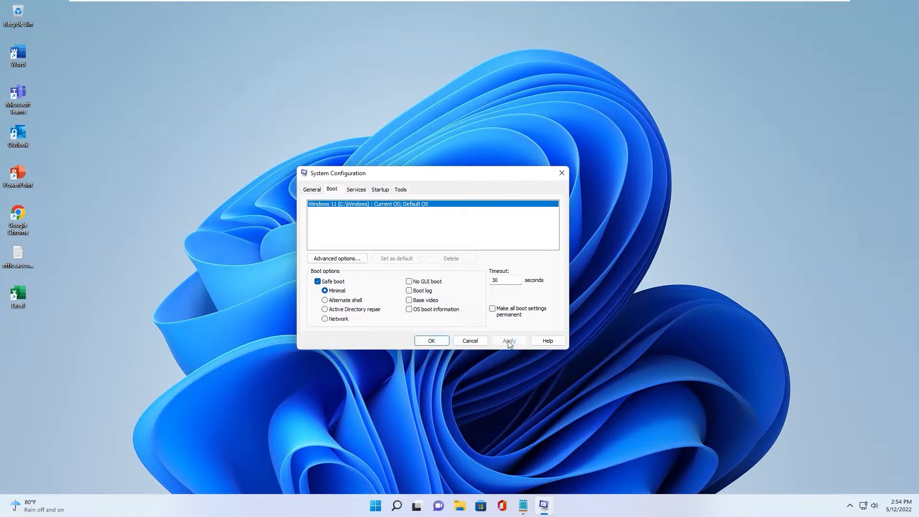
left_click(430, 341)
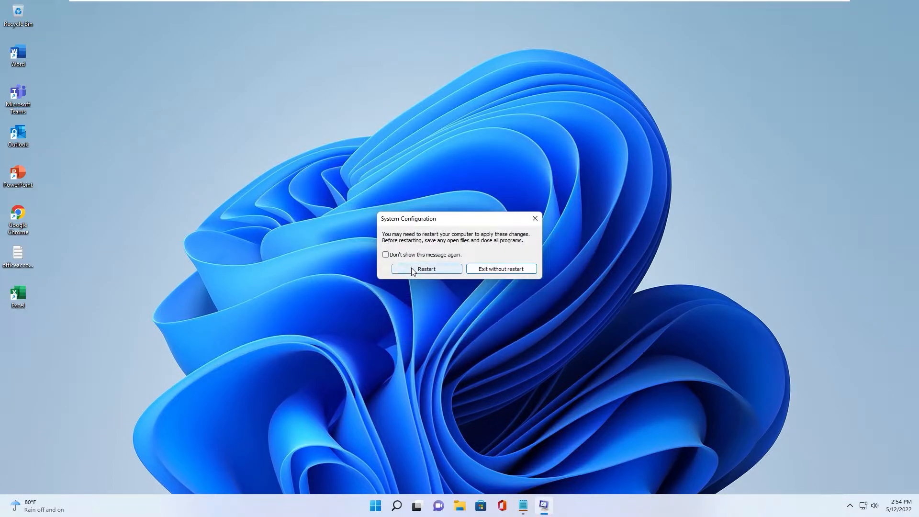
left_click(413, 271)
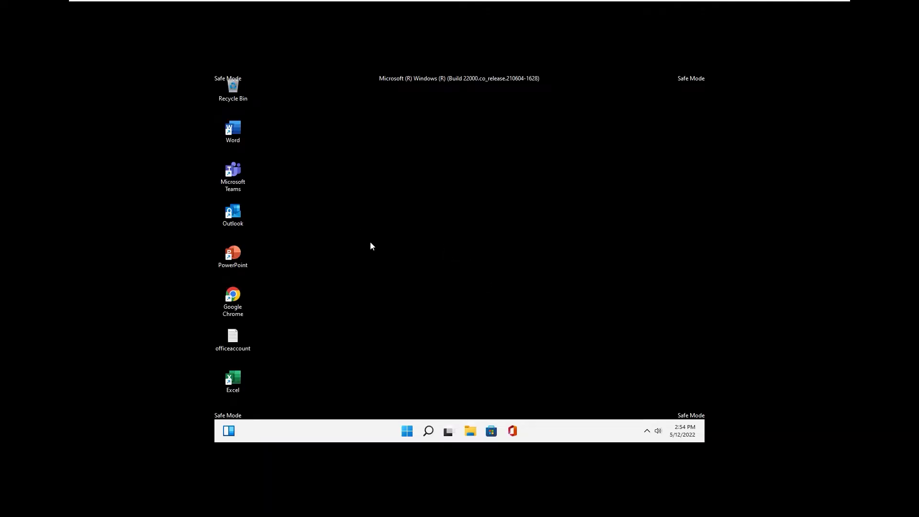
- Go to the C:\Programdata folder in File Explorer
left_click(470, 432)
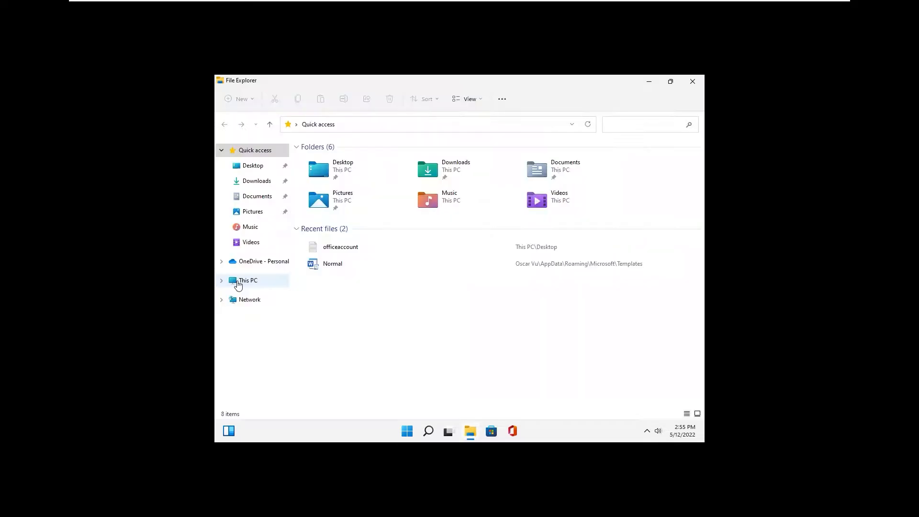
left_click(242, 282)
left_click(356, 126)
type("C:\\")
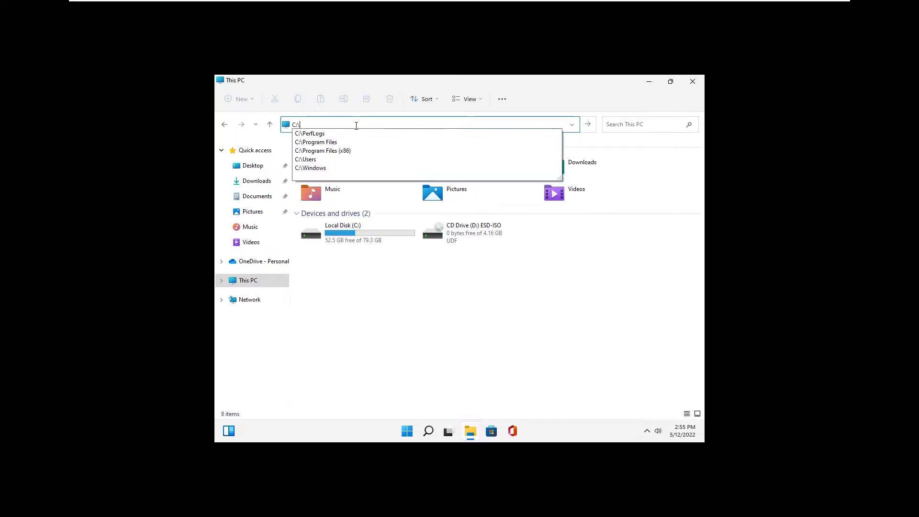
type("Programdata")
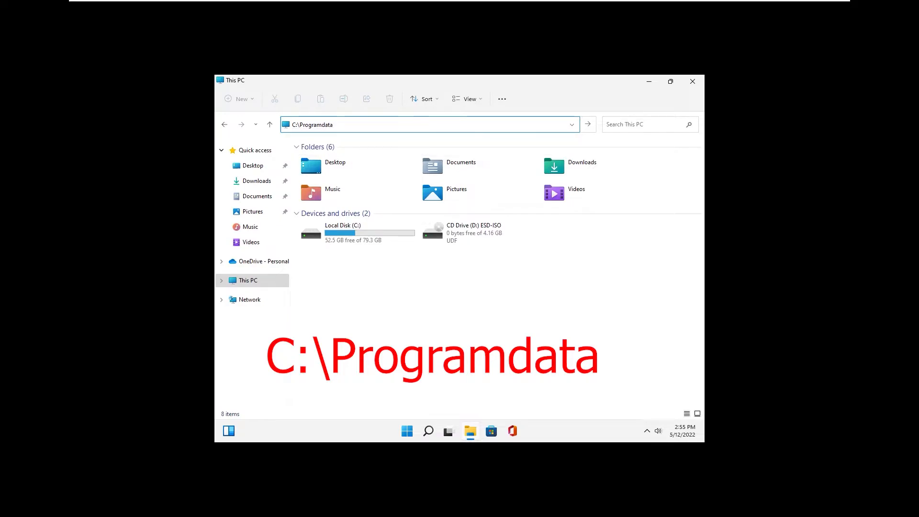
key("Return")
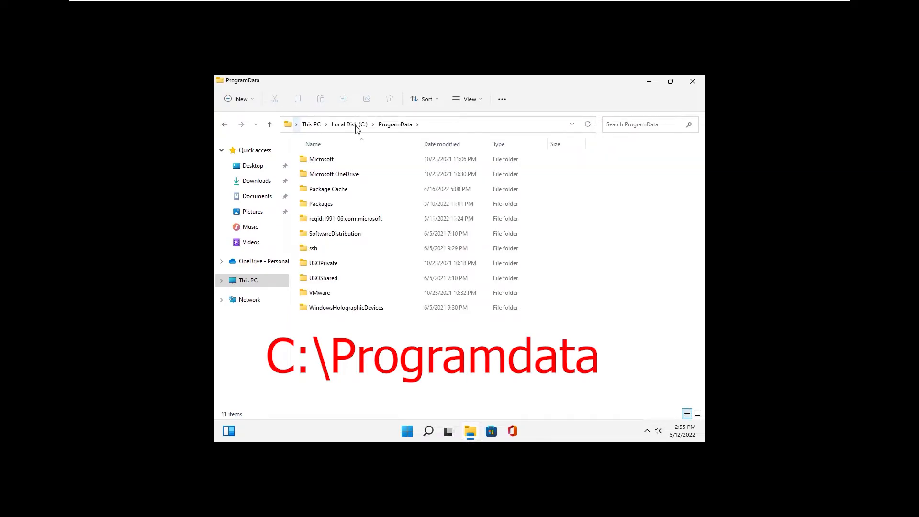
- Open the Windows Defender folder inside the Microsoft folder
double_click(315, 161)
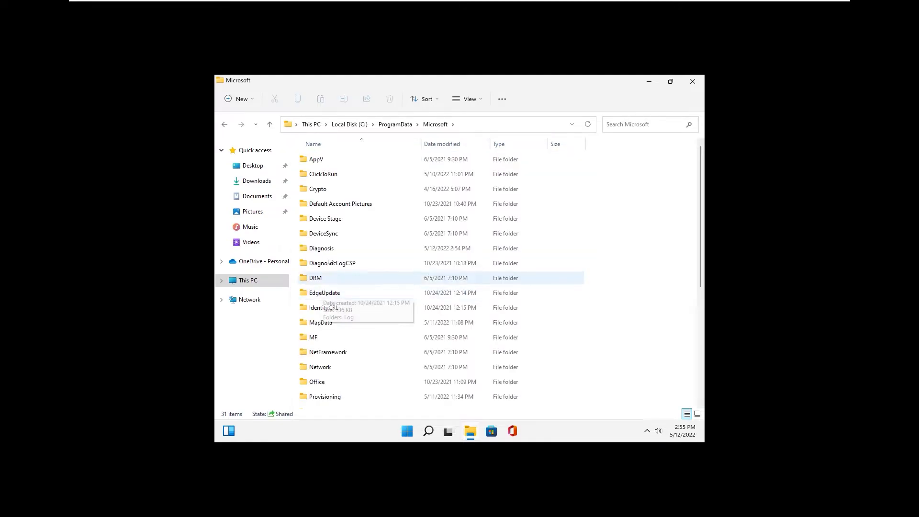
scroll(334, 284, "down", 4)
double_click(325, 372)
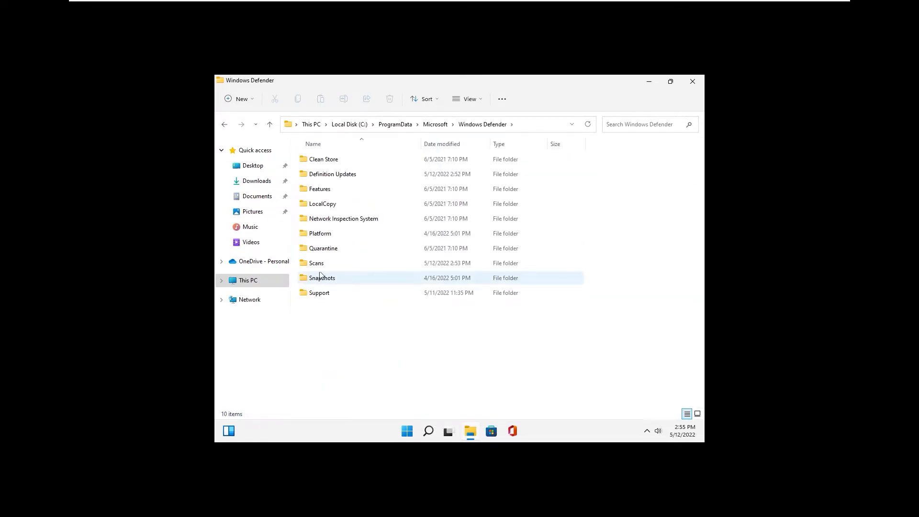
- Open the advanced security settings of the Platform folder
left_click(321, 237)
right_click(322, 237)
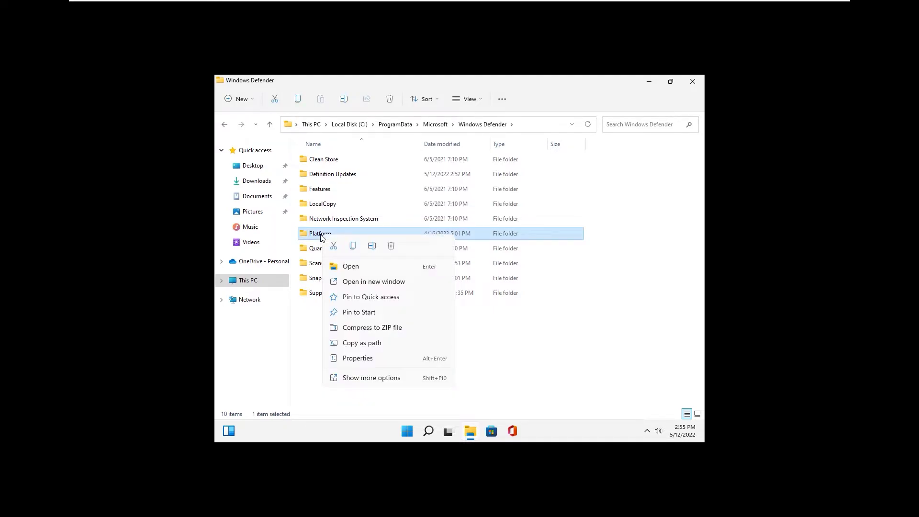
left_click(372, 379)
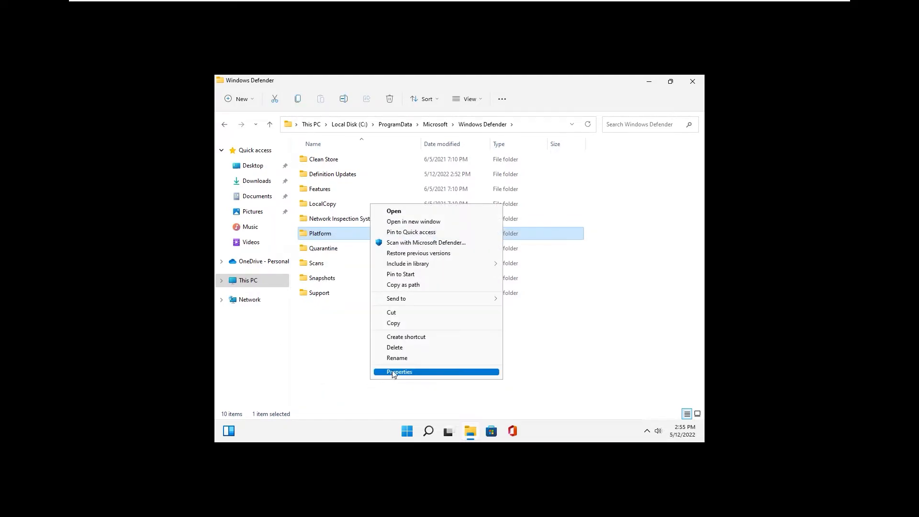
left_click(392, 372)
left_click(366, 198)
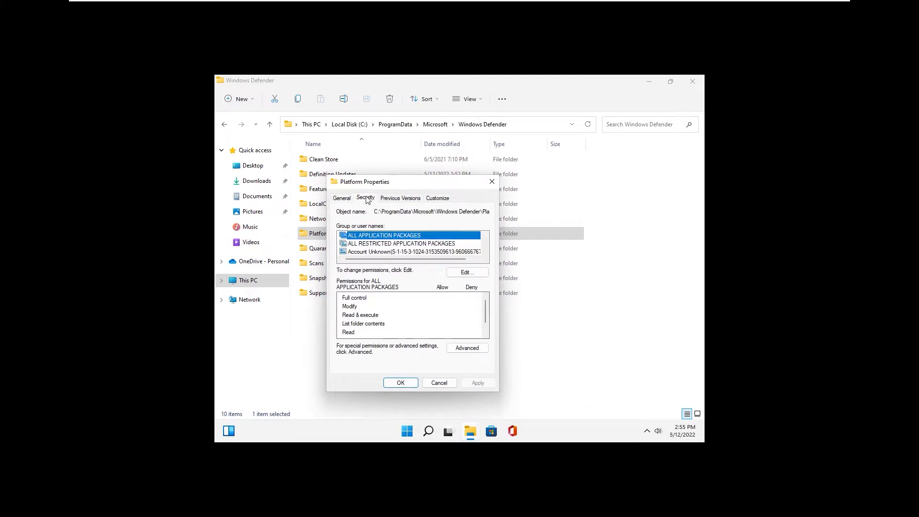
left_click(463, 349)
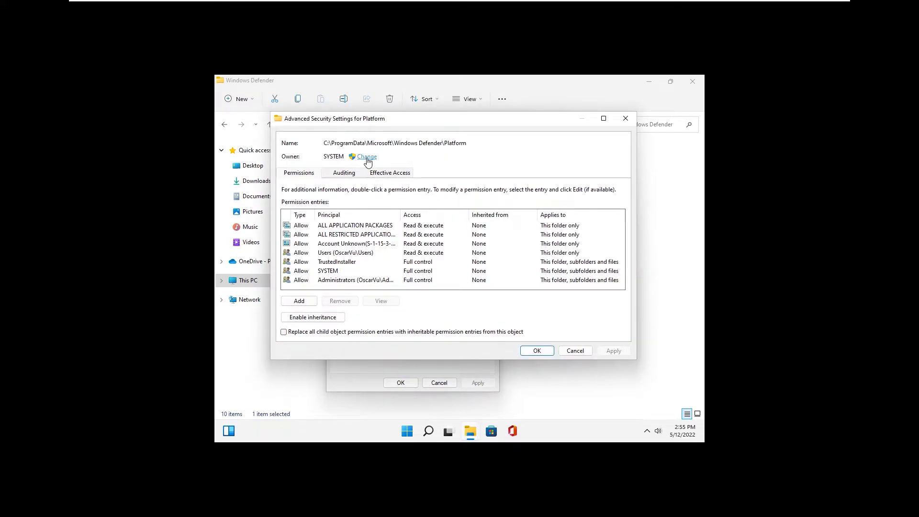
- Make Administrators the owner of the Platform folder and its subcontainers, and replace all child object permission entries with inheritable ones
left_click(366, 157)
left_click(301, 302)
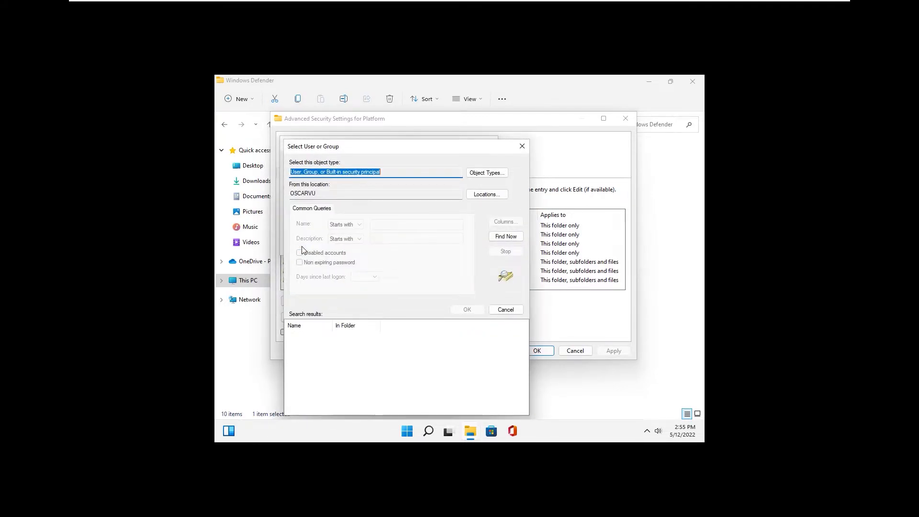
left_click(506, 237)
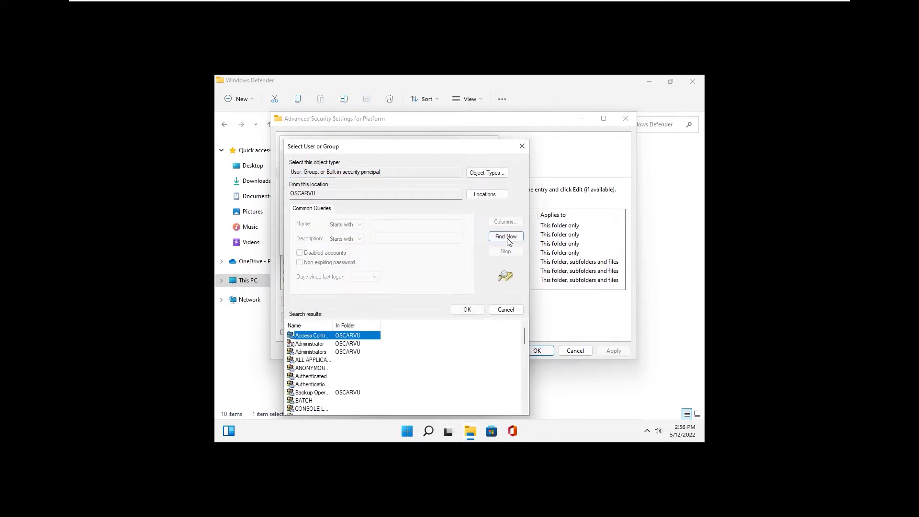
left_click(305, 353)
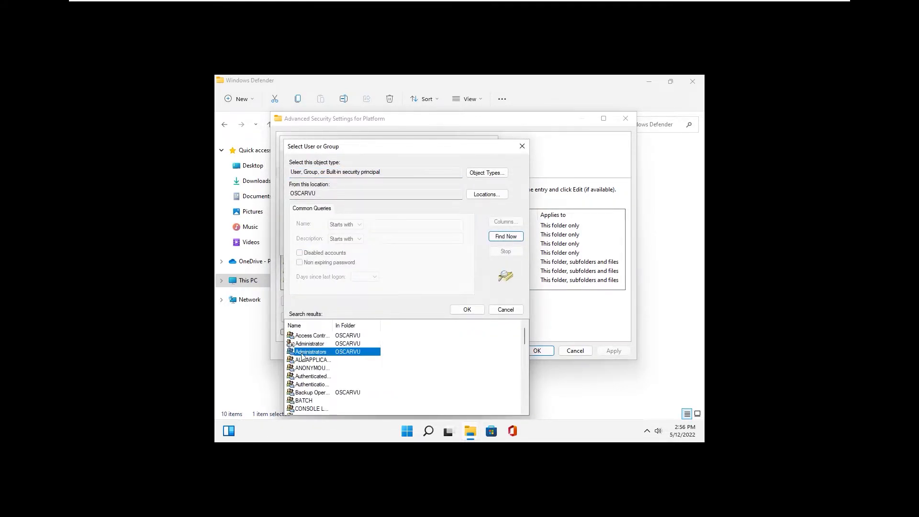
left_click(467, 310)
left_click(435, 246)
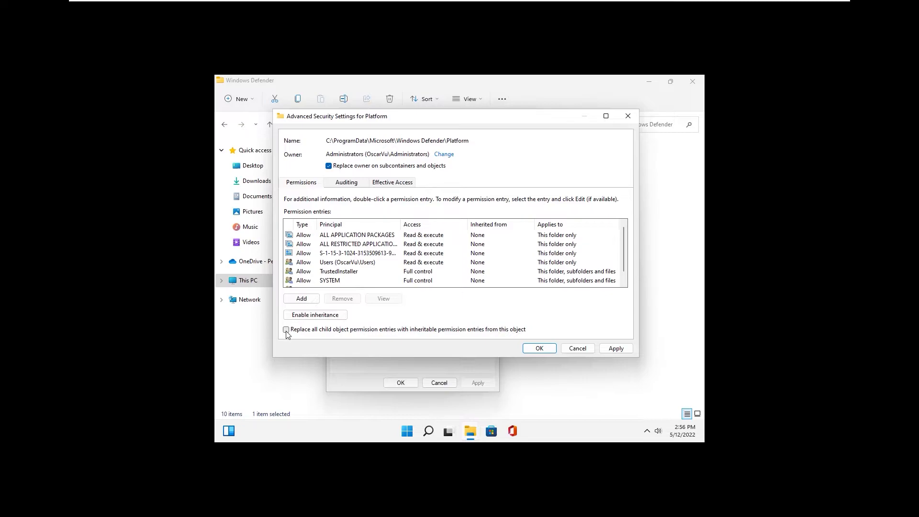
left_click(286, 330)
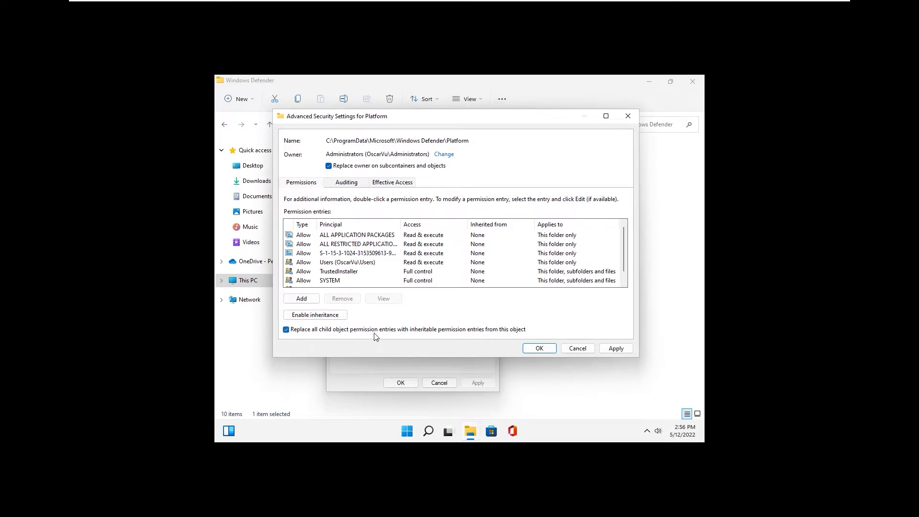
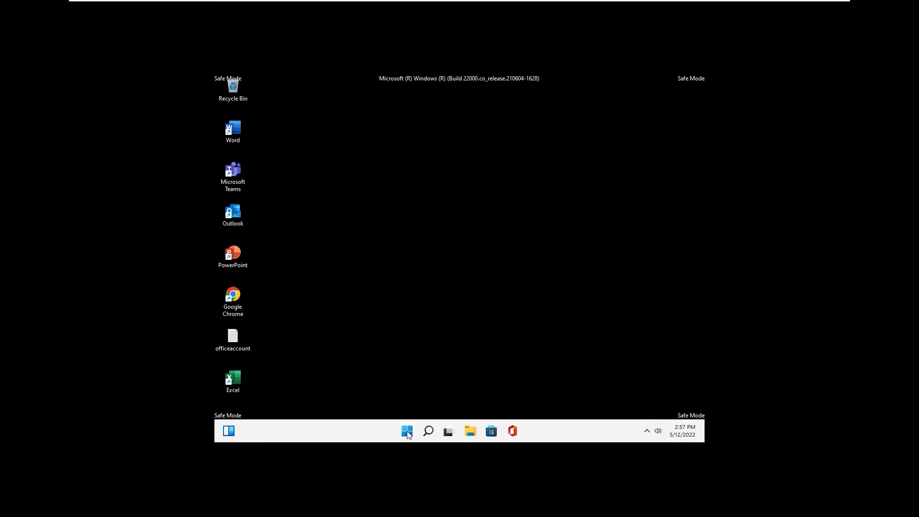
- Open System Configuration from Safe Mode by running msconfig
right_click(407, 433)
left_click(372, 378)
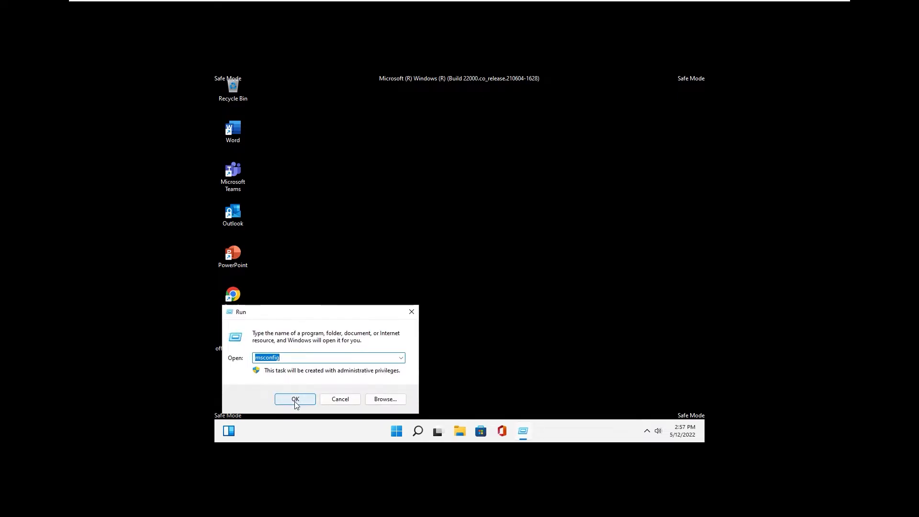
left_click(293, 400)
- Turn off Safe boot in the boot settings and restart into normal Windows
left_click(359, 177)
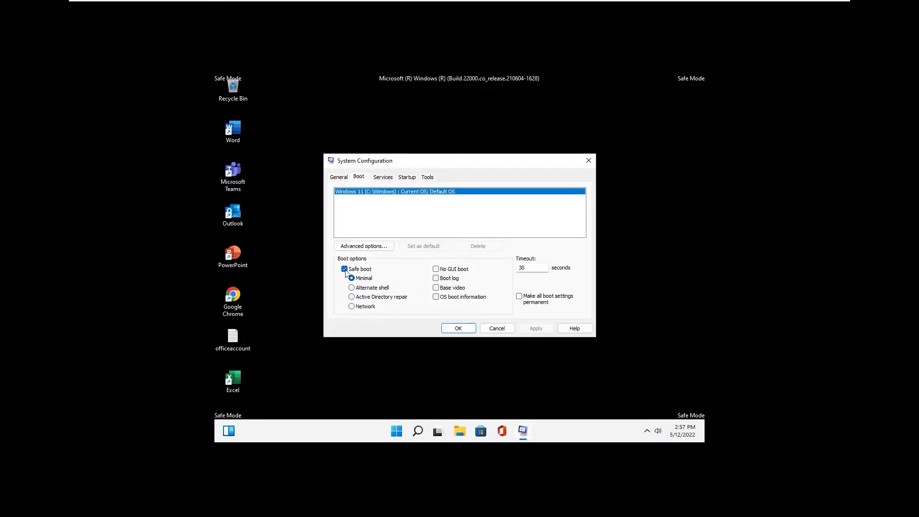
left_click(345, 269)
left_click(535, 329)
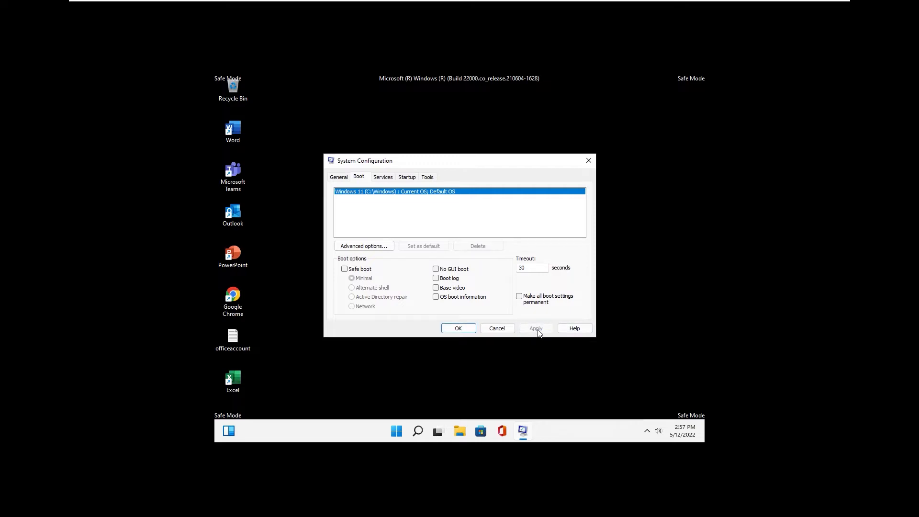
left_click(459, 328)
left_click(426, 269)
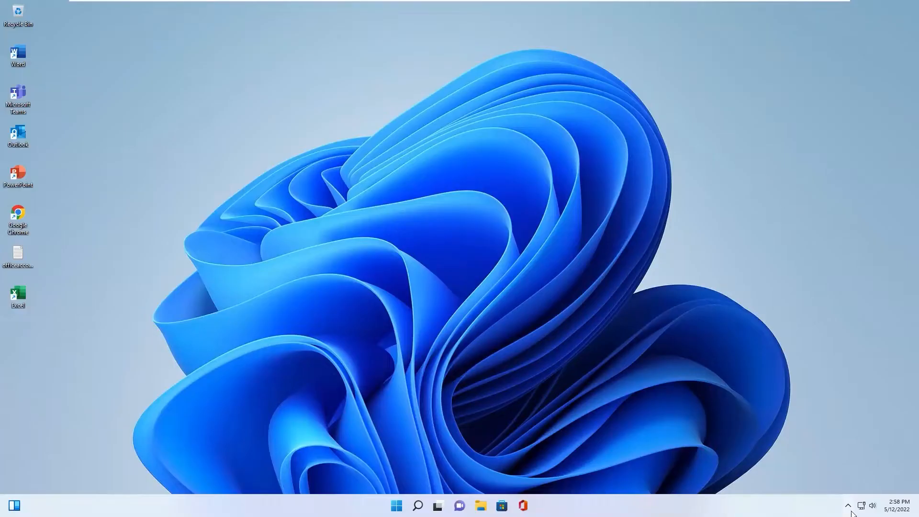
- Check the Windows Security home page for the available protection areas, and close it
left_click(858, 459)
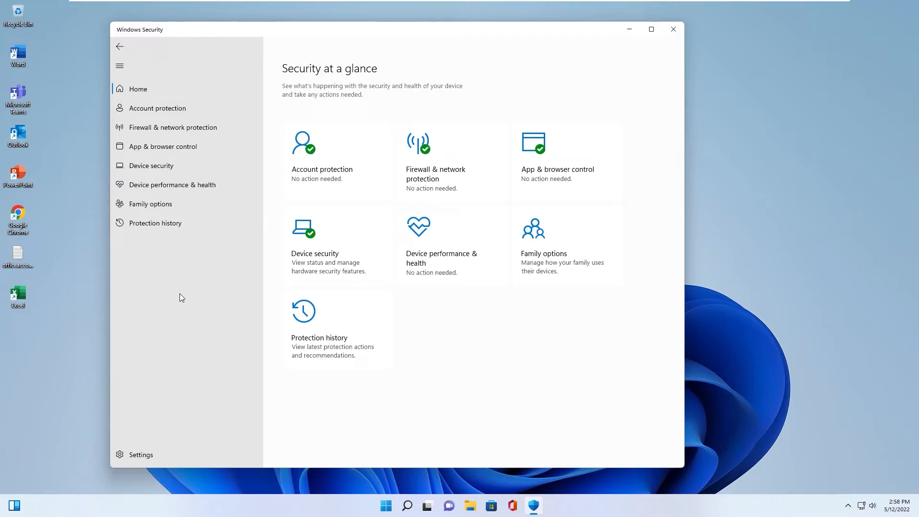
left_click(674, 30)
- Reopen System Configuration with the msconfig command
right_click(383, 513)
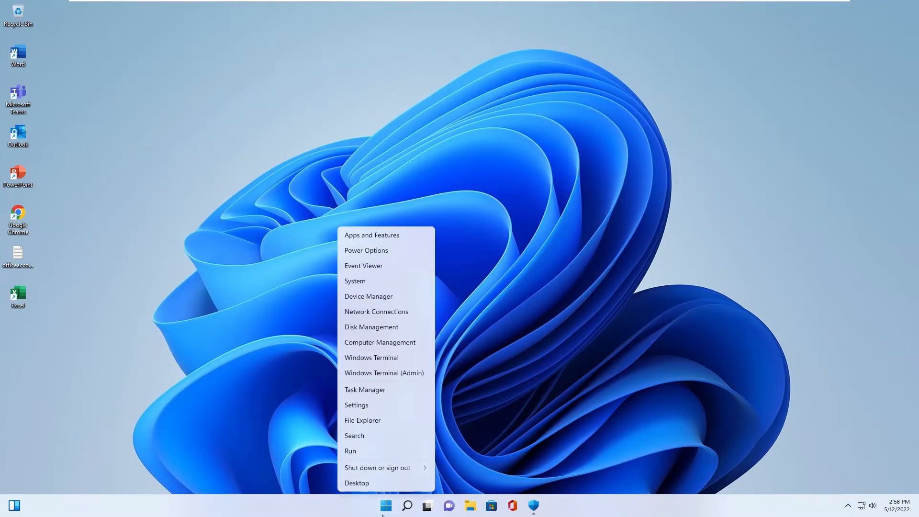
left_click(349, 453)
left_click(80, 473)
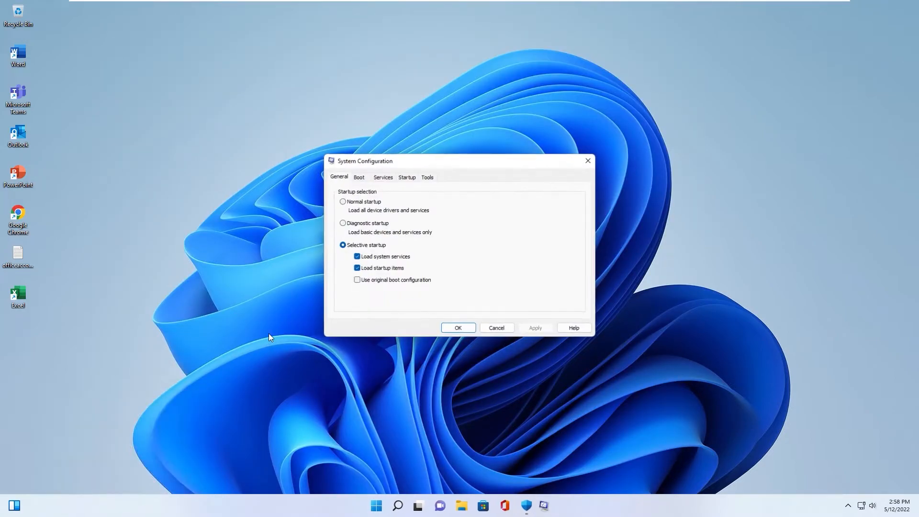
- Turn Safe boot back on with the Minimal option and restart into Safe Mode
left_click(359, 178)
left_click(536, 330)
left_click(455, 330)
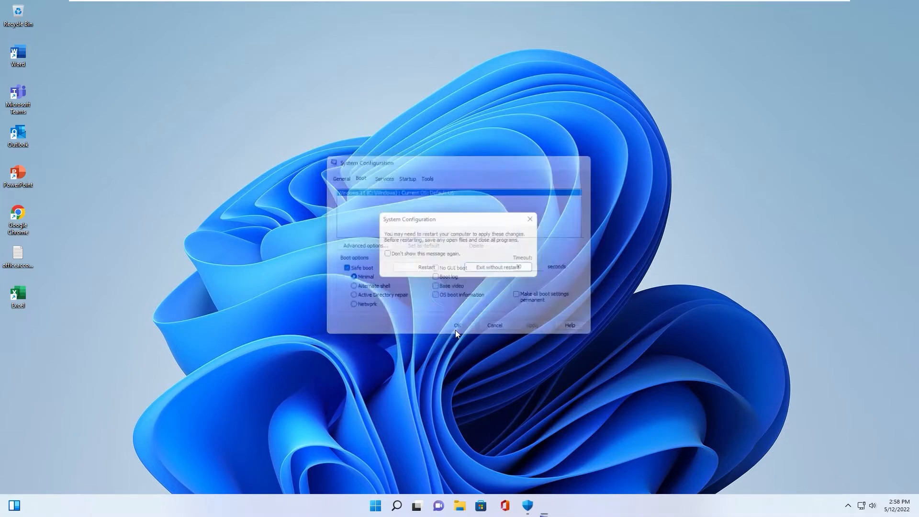
left_click(428, 271)
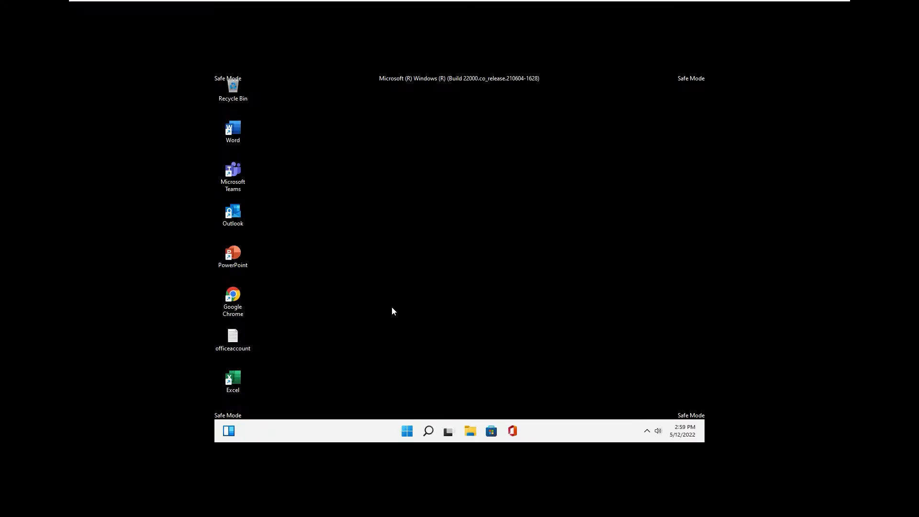
- Open a maximized File Explorer window and go to the C:\Programdata folder
left_click(471, 432)
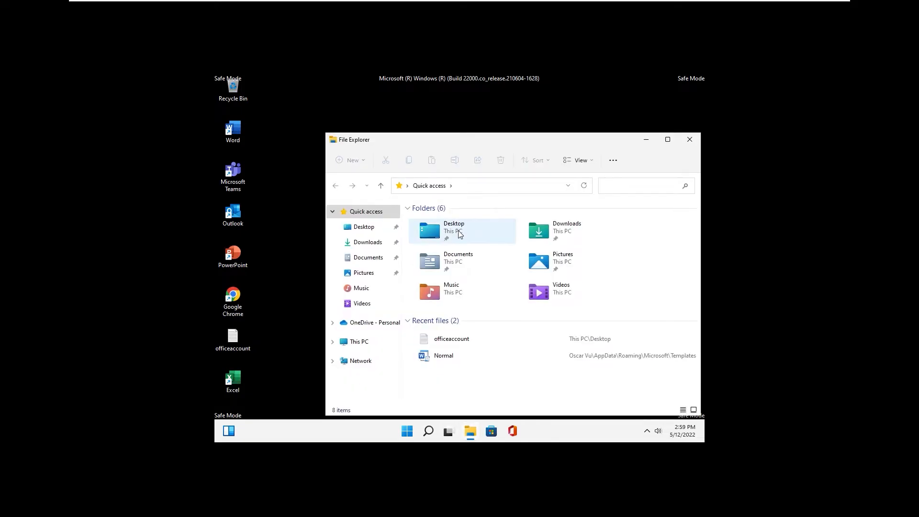
left_click(668, 139)
left_click(245, 283)
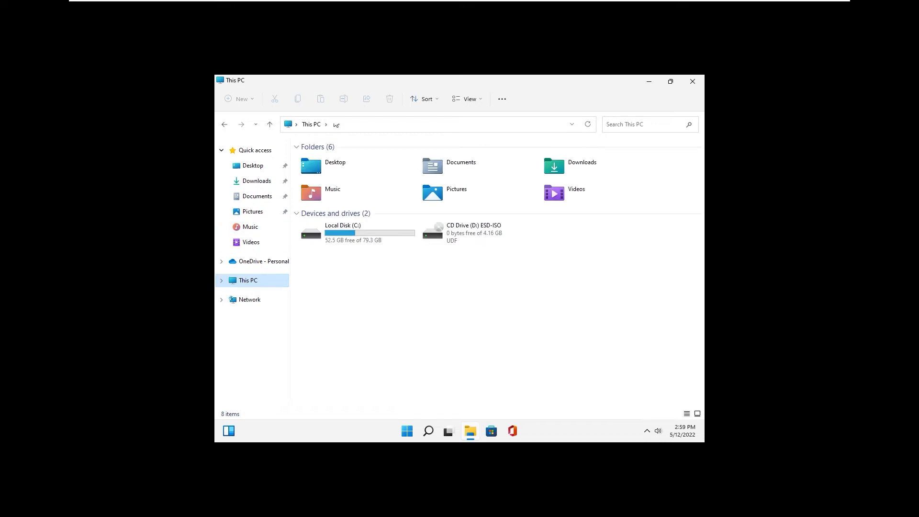
left_click(308, 124)
type("C")
key("BackSpace")
type("C:\\")
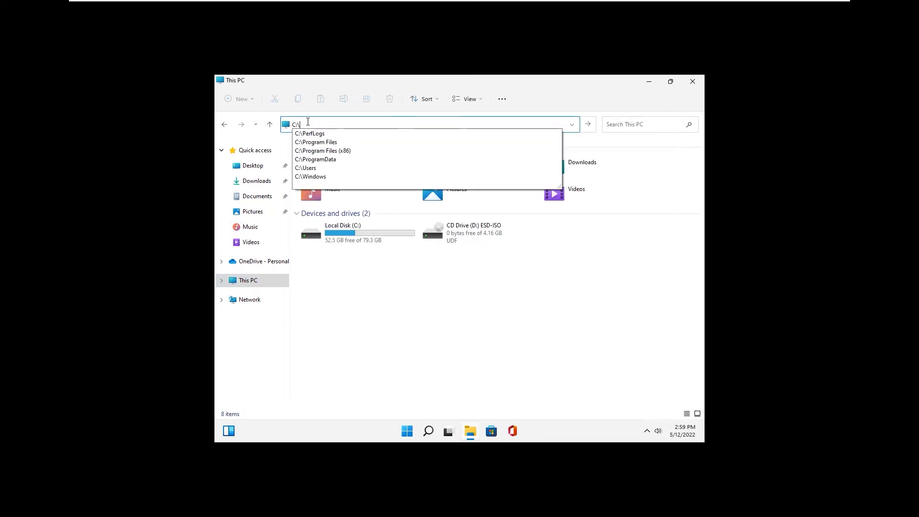
type("Porg")
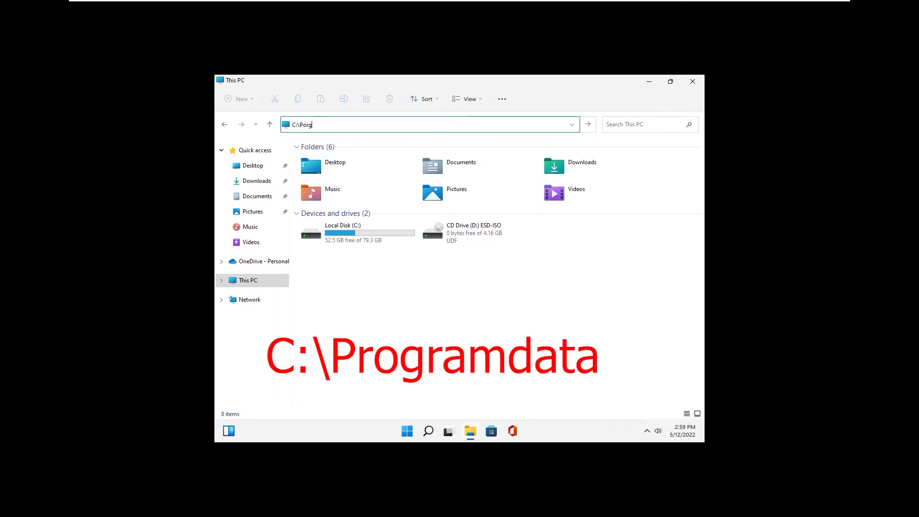
key("BackSpace")
key("BackSpace")
key("BackSpace")
type("rogramdata")
key("Return")
- Open the Microsoft folder and its Windows Defender subfolder
double_click(317, 163)
scroll(378, 289, "down", 5)
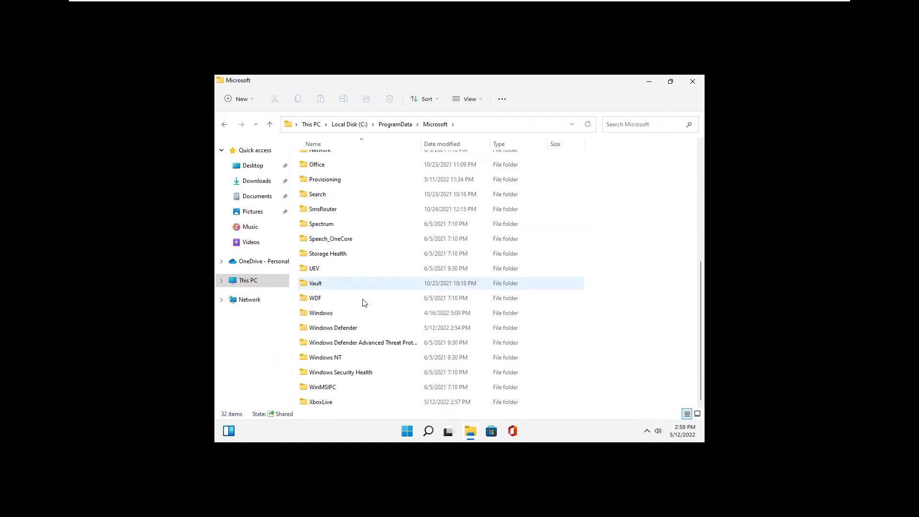
double_click(327, 330)
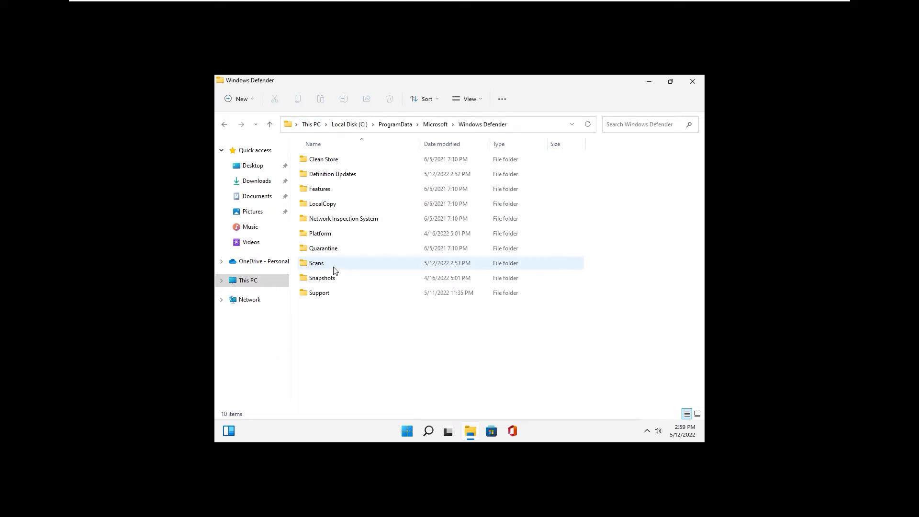
- Open the security properties of the Platform folder
right_click(323, 238)
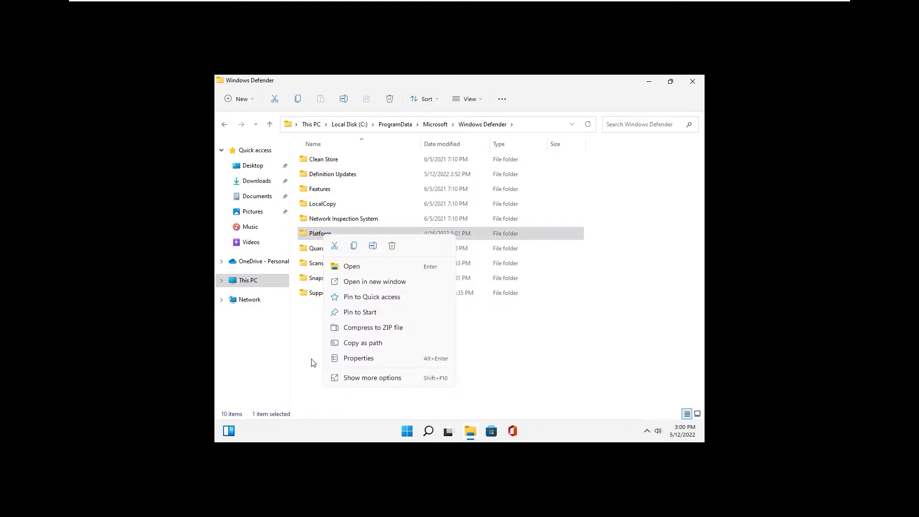
left_click(368, 378)
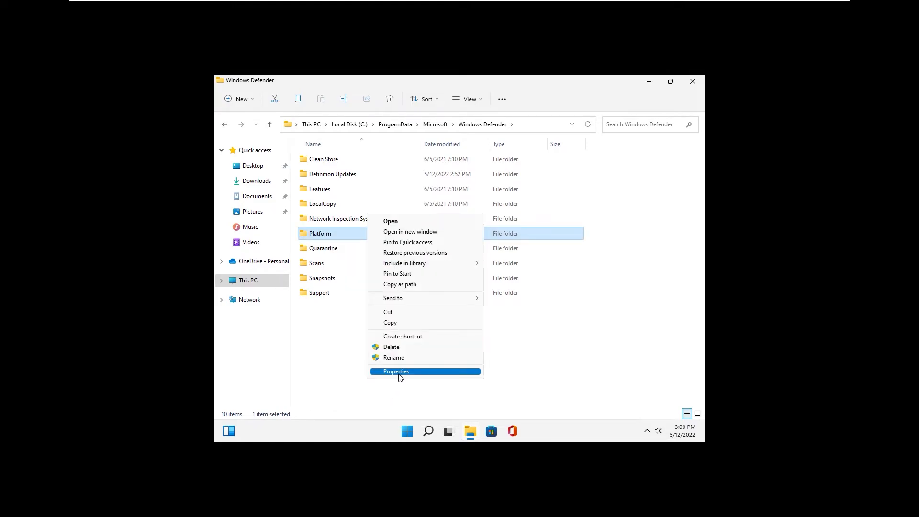
left_click(400, 372)
left_click(364, 220)
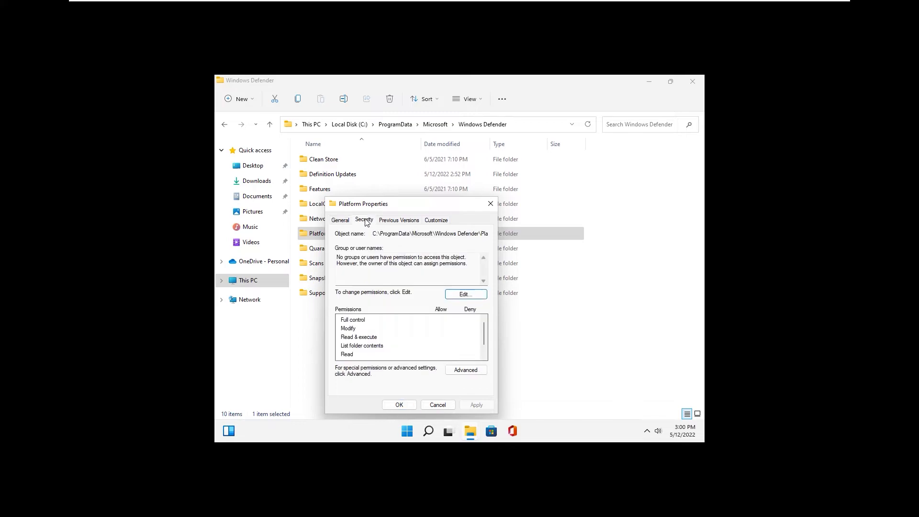
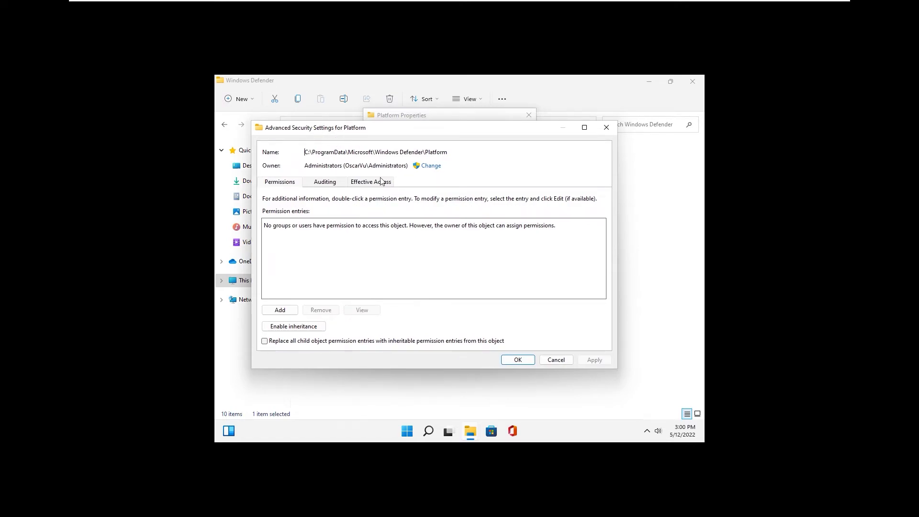
- Add a permission entry for the Administrators group to the Platform folder, keeping the default Read & execute access
left_click(280, 311)
left_click(297, 138)
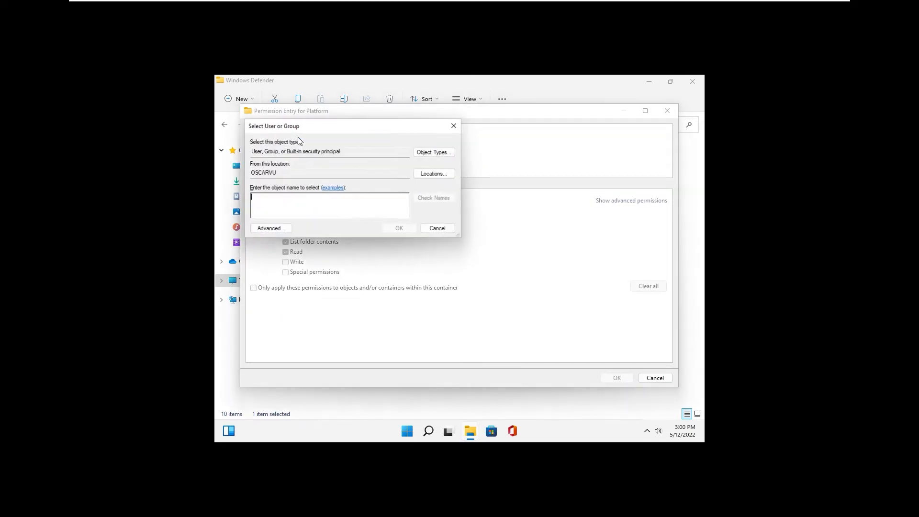
left_click(269, 229)
left_click(476, 231)
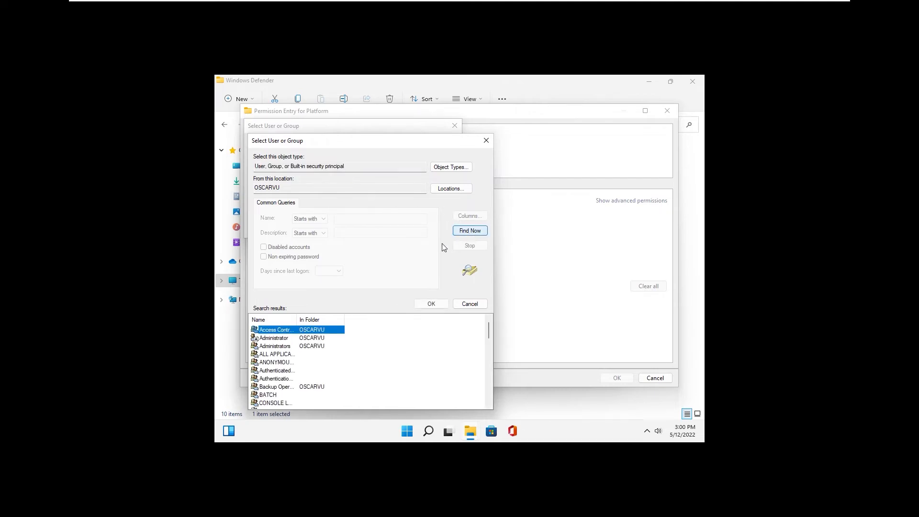
left_click(275, 346)
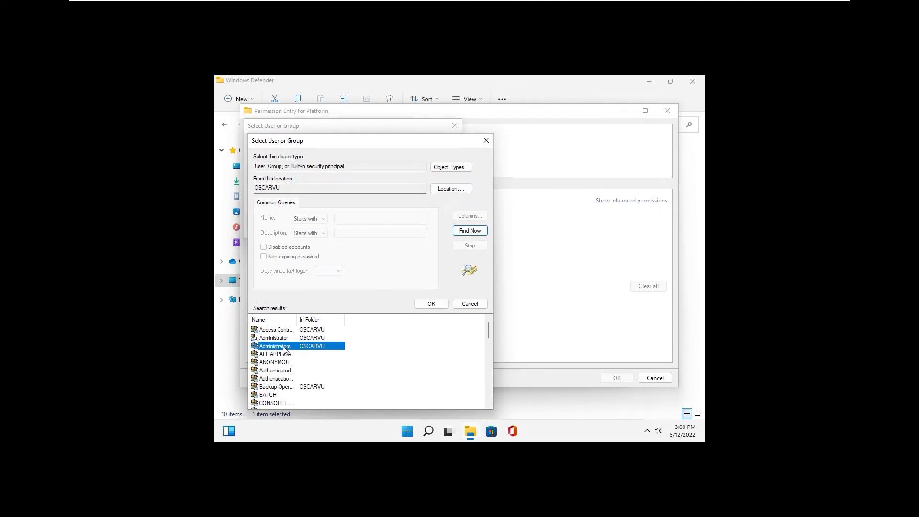
left_click(432, 303)
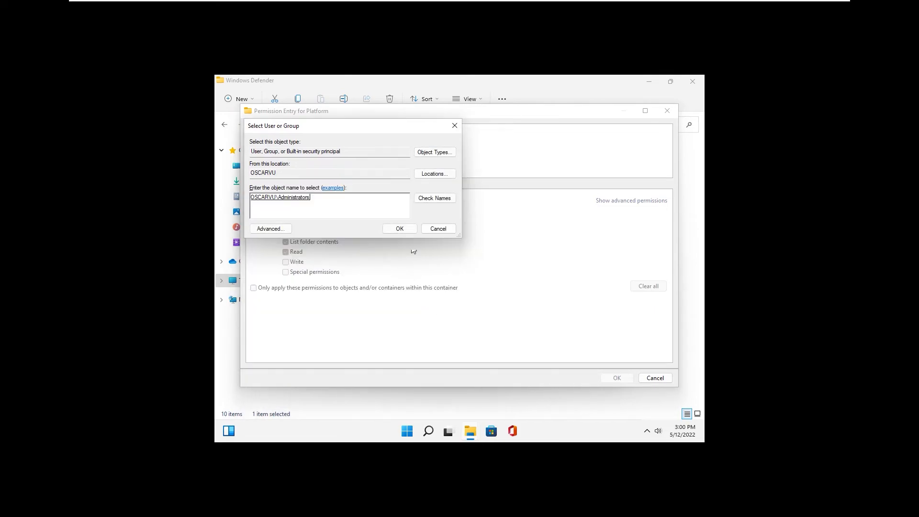
left_click(399, 229)
left_click(616, 378)
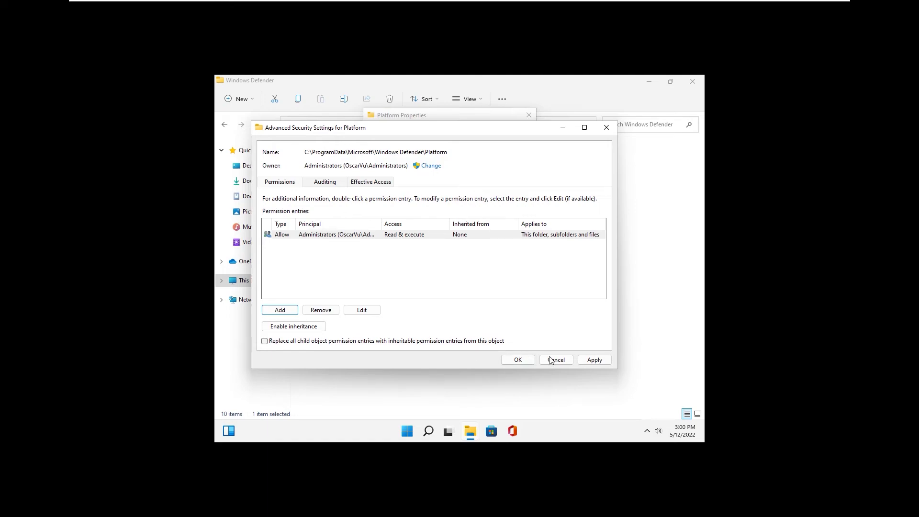
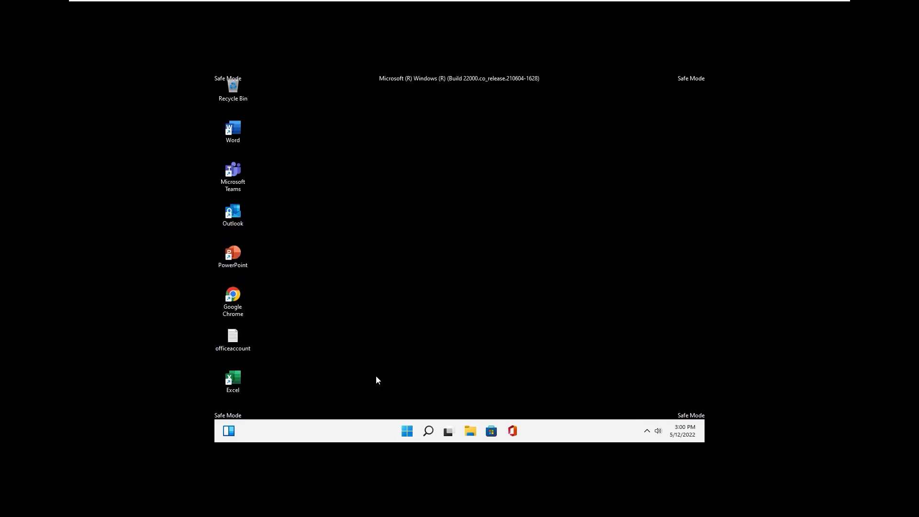
- Open System Configuration, turn off Safe boot and restart into normal Windows
left_click(295, 401)
left_click(359, 177)
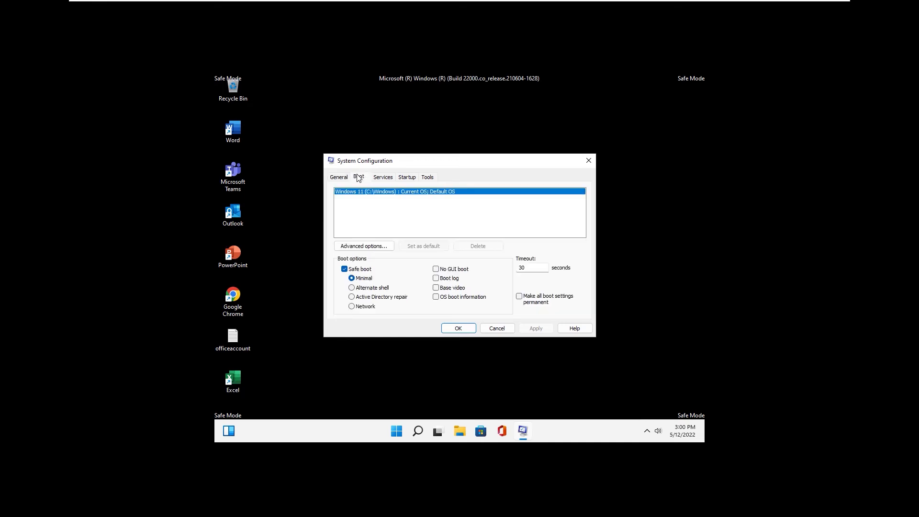
left_click(345, 269)
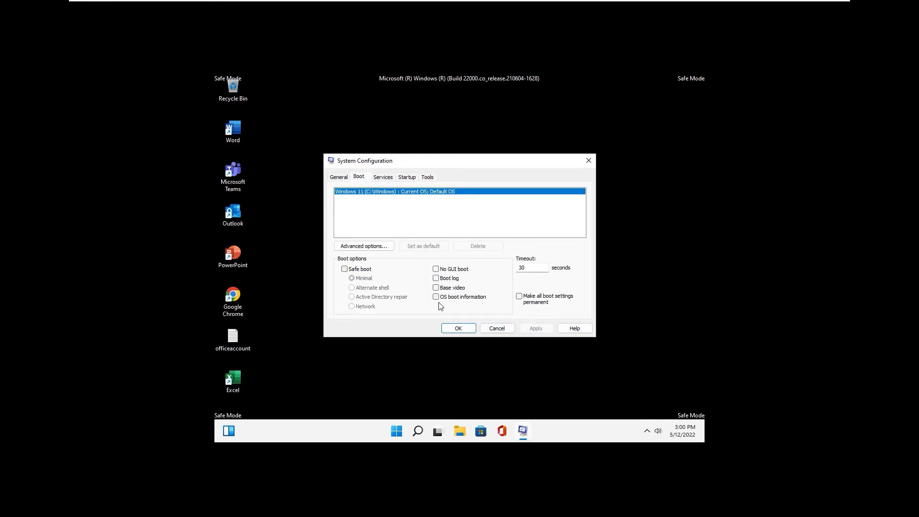
left_click(456, 329)
left_click(425, 267)
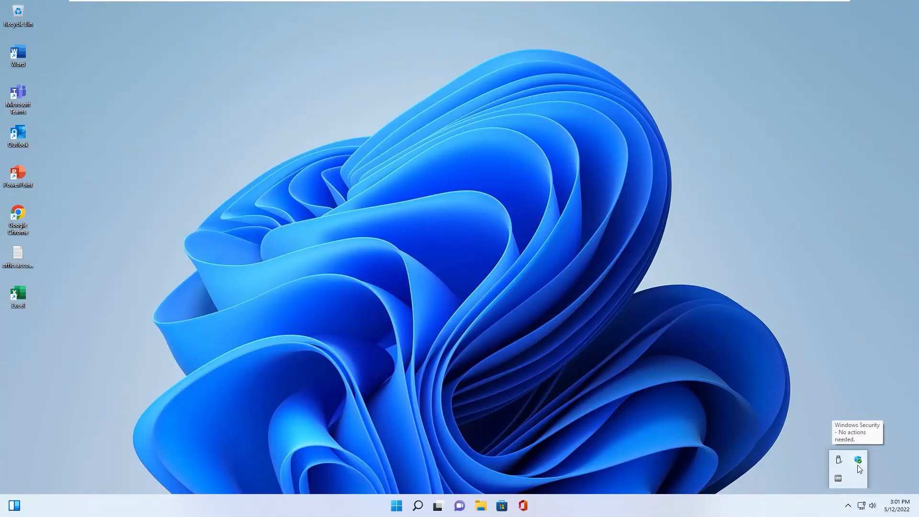
- Open Windows Security from its notification area entry and check the status of the protection areas on the home page
left_click(858, 465)
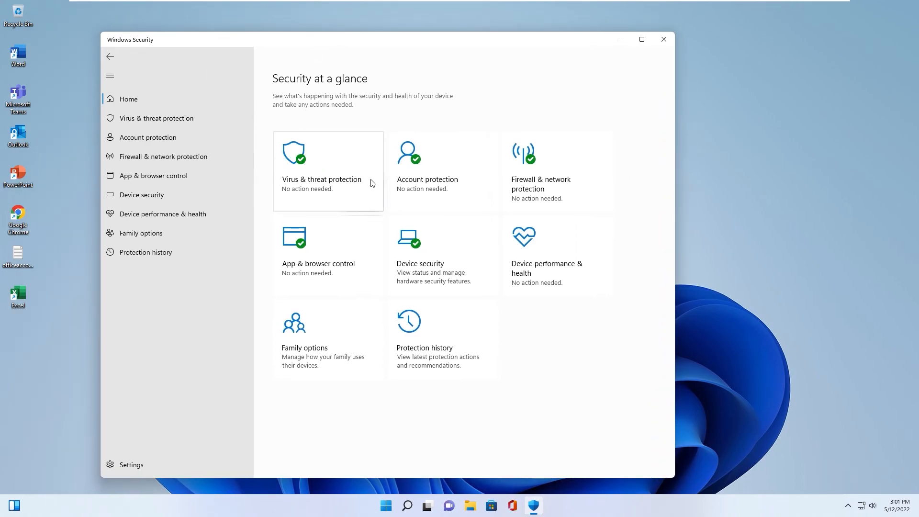
left_click_drag(313, 41, 386, 30)
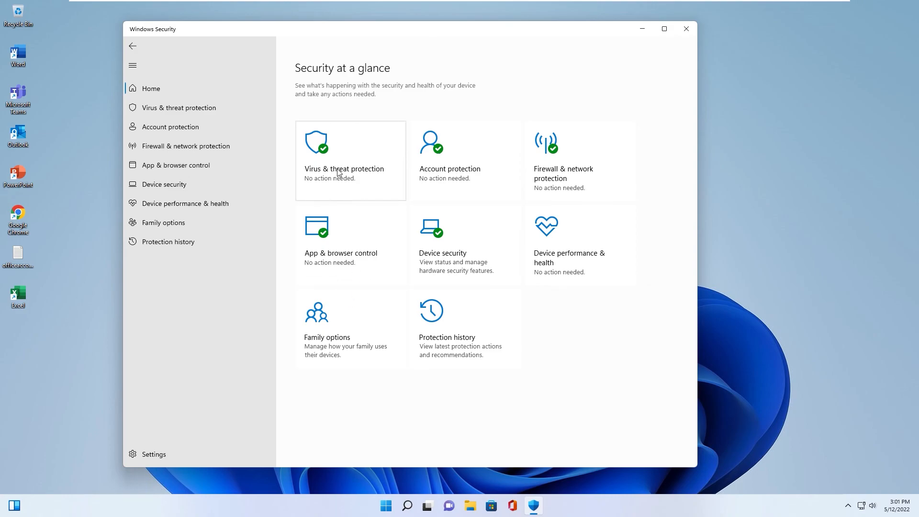
left_click_drag(361, 33, 364, 34)
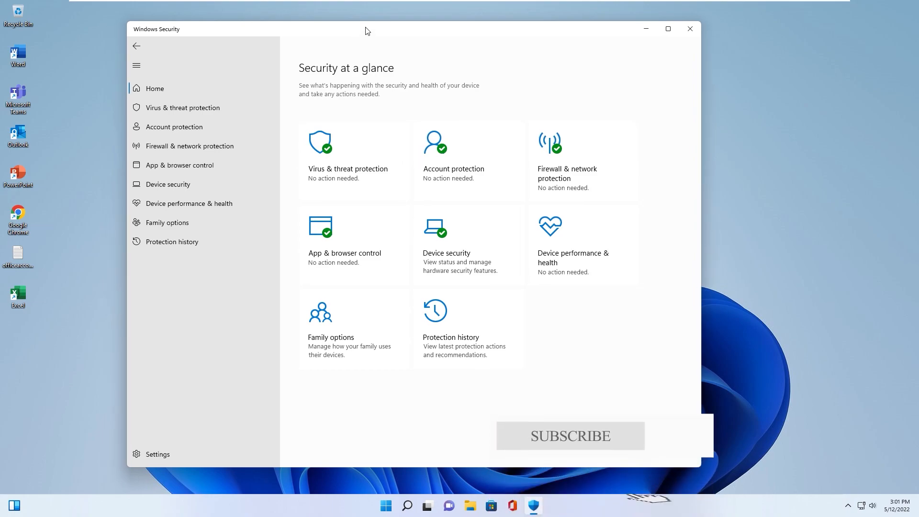